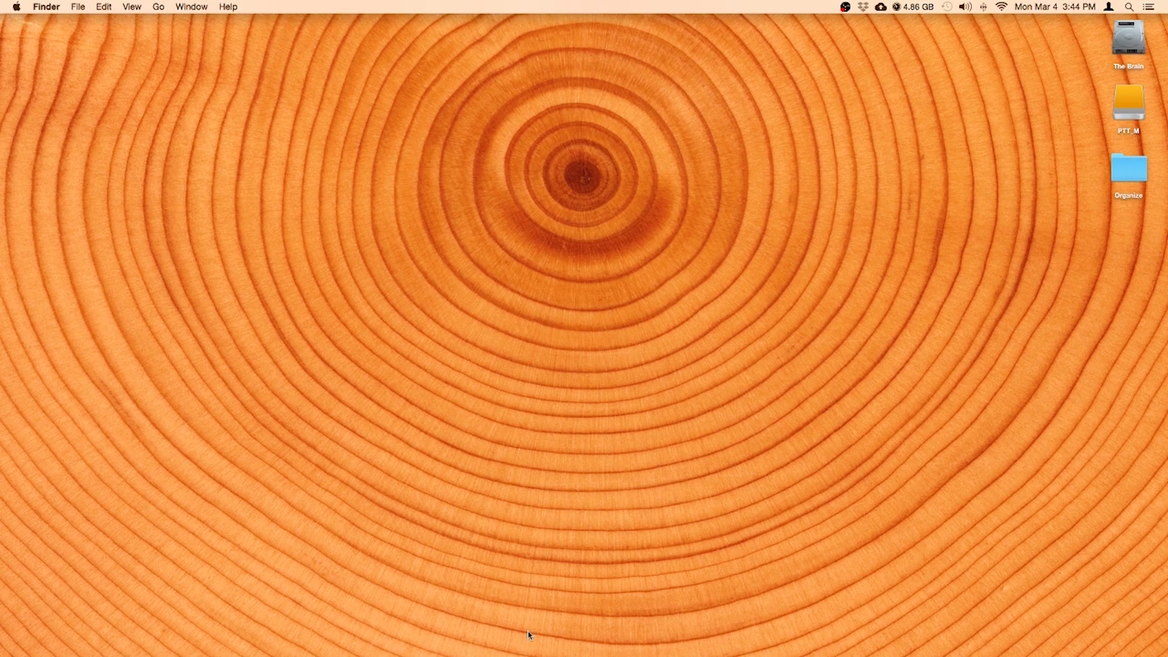
Step: Search 'blender beta' from Chrome's address bar and scroll through the Google results
mouse_move(530, 650)
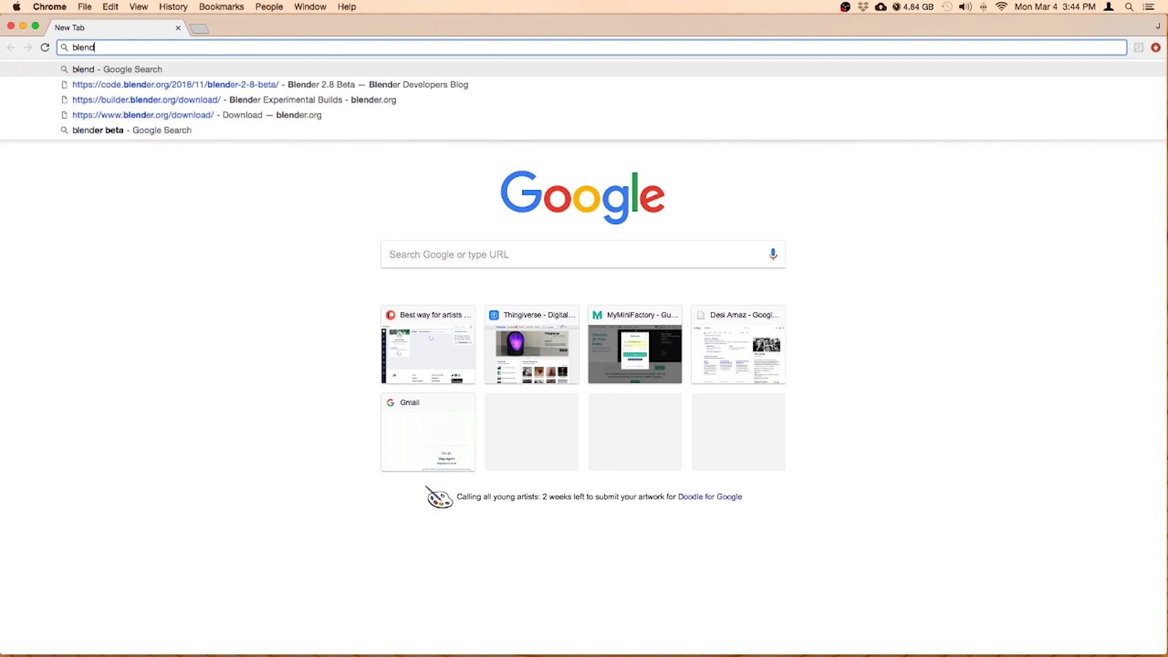
type("er beta")
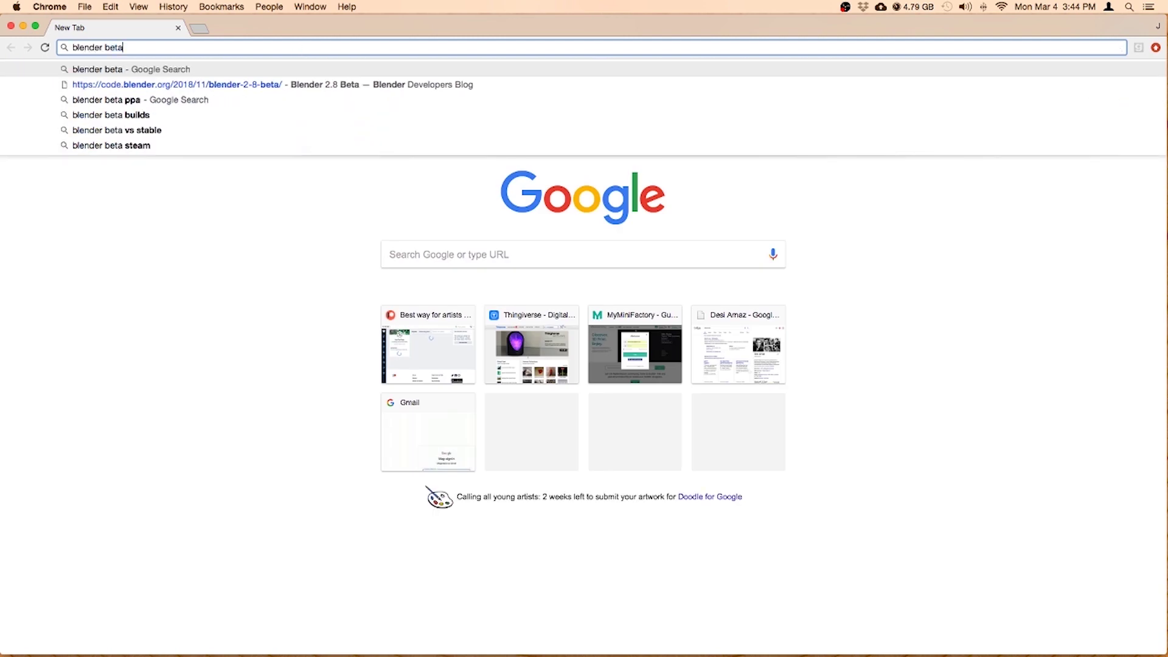
key("Return")
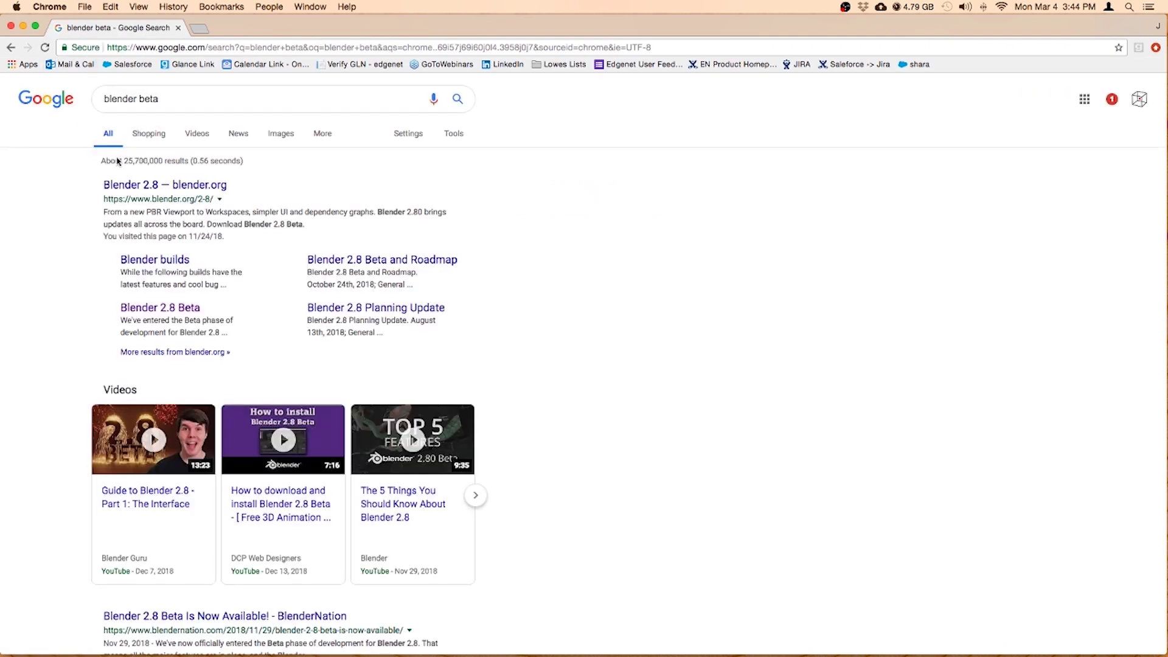
scroll(163, 190, "down", 1)
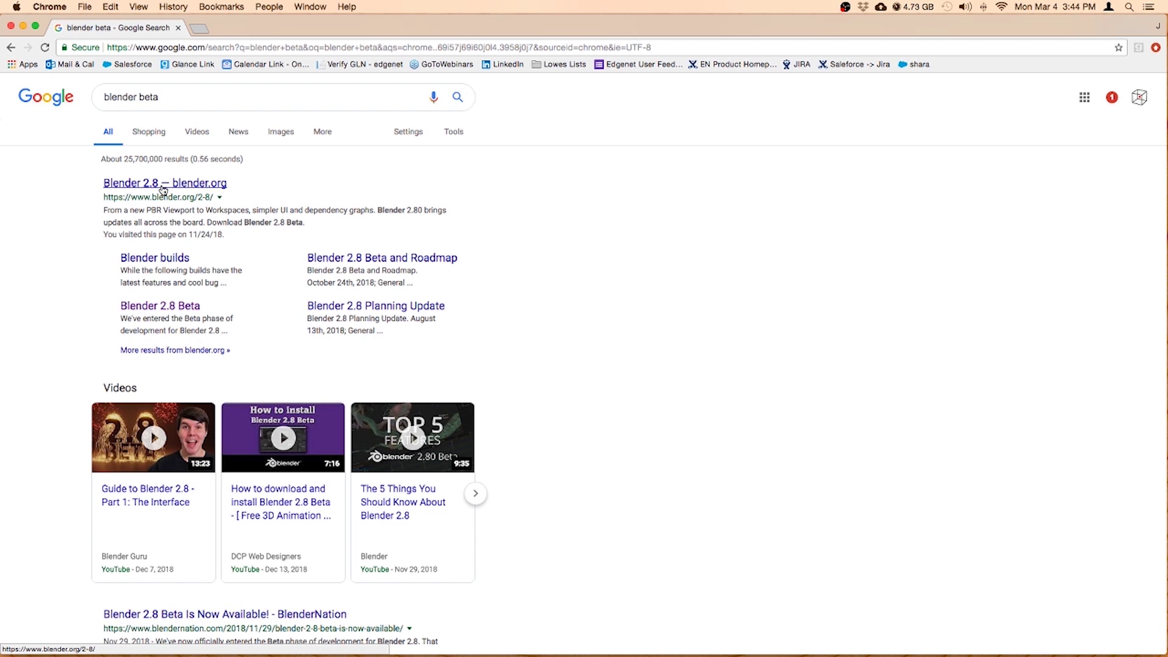
Step: Open the 'Blender 2.8 — blender.org' result and browse back to its Download Blender 2.8 Beta button
left_click(163, 190)
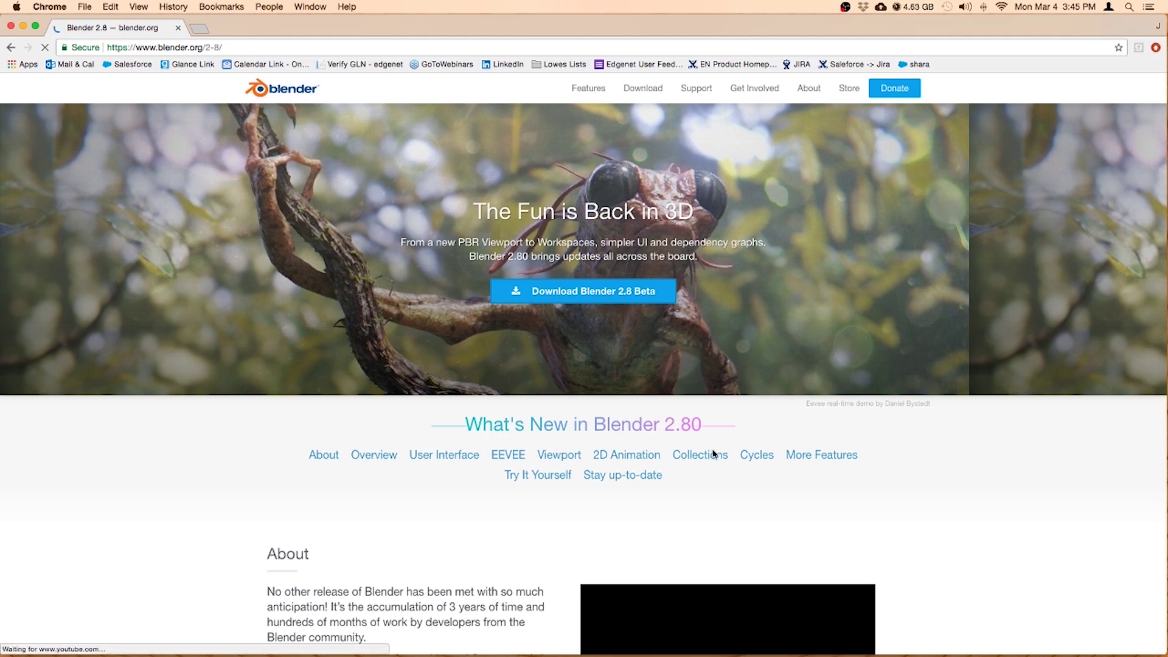
scroll(913, 417, "down", 3)
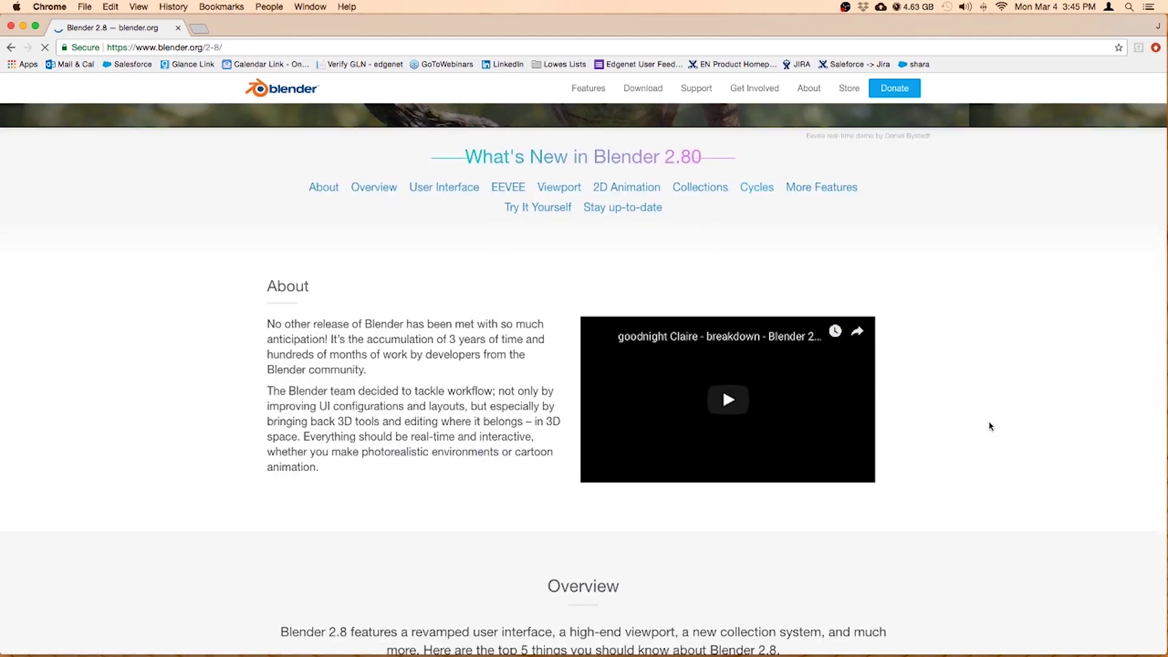
scroll(1003, 404, "up", 2)
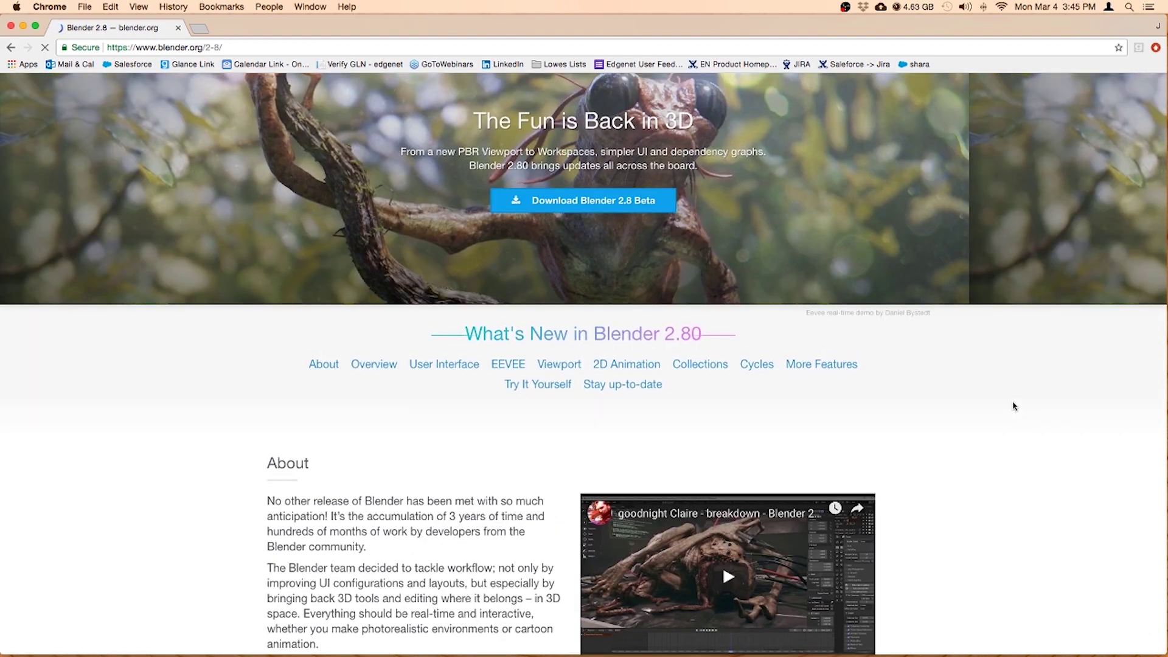
scroll(1011, 404, "down", 7)
scroll(1012, 405, "up", 4)
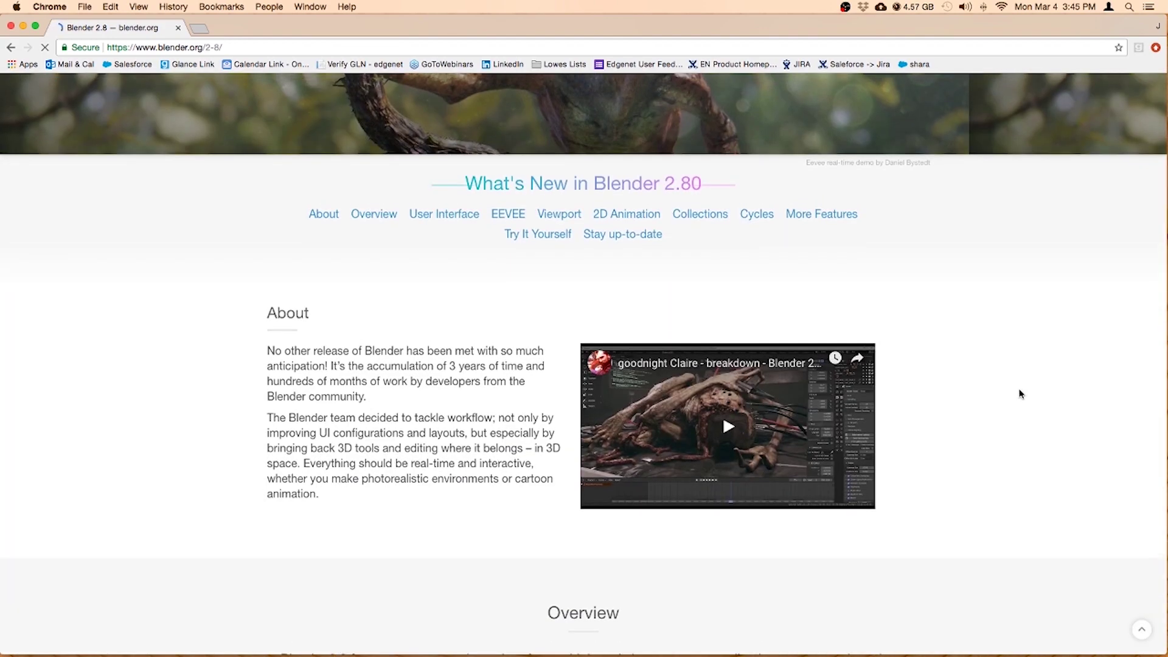
scroll(1020, 395, "down", 3)
scroll(1017, 395, "down", 2)
scroll(1017, 396, "up", 10)
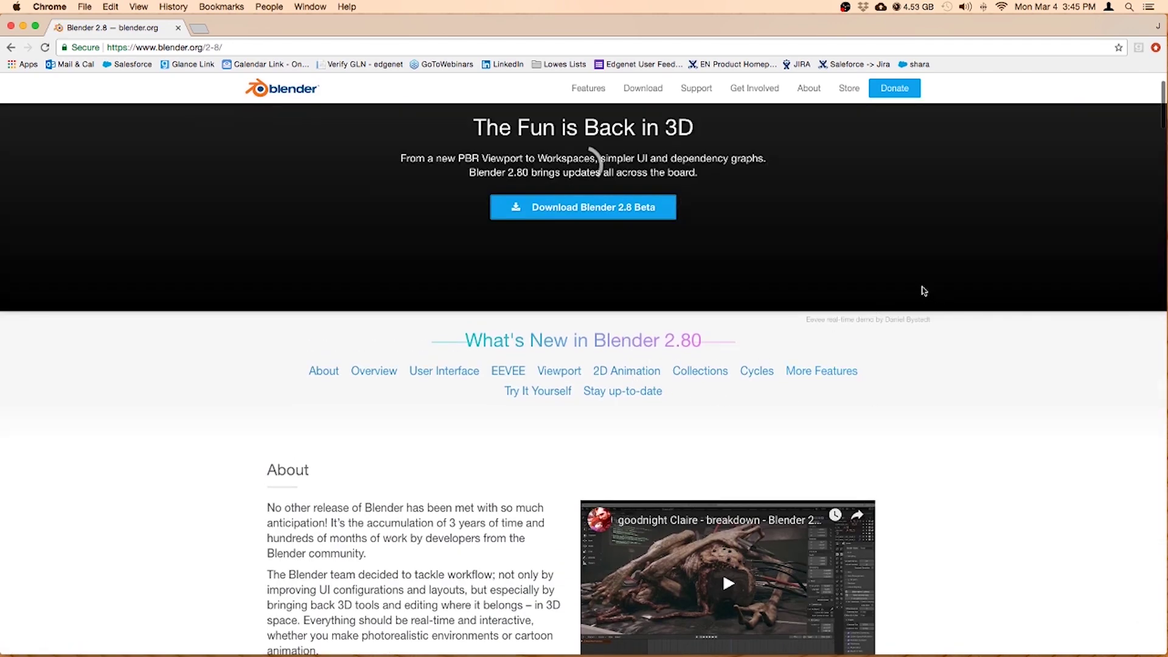
scroll(923, 275, "down", 1)
scroll(923, 274, "up", 3)
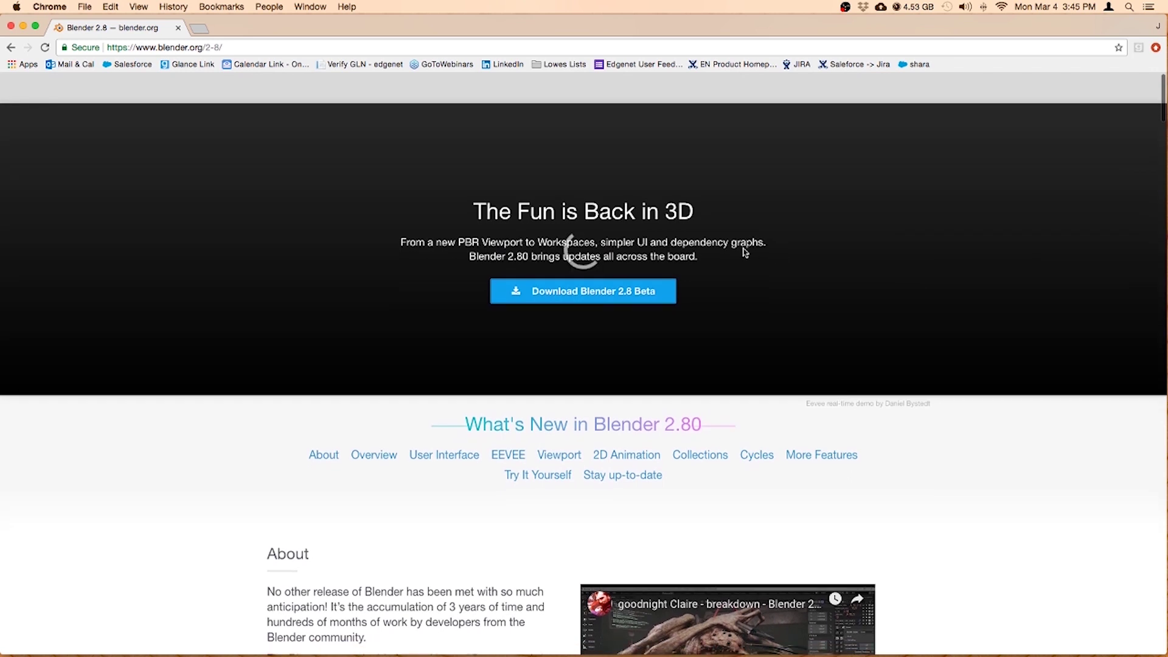
Step: Download the 2.80 Beta macOS 64 bit build via the Download Blender 2.8 Beta link
left_click(604, 296)
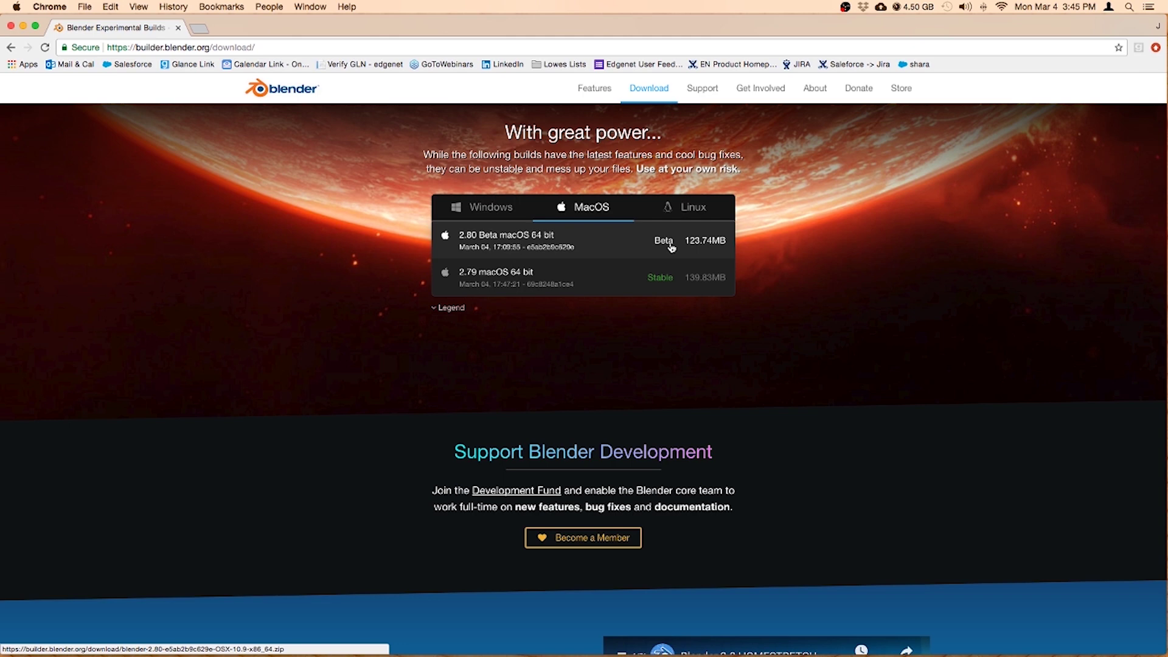
left_click(497, 244)
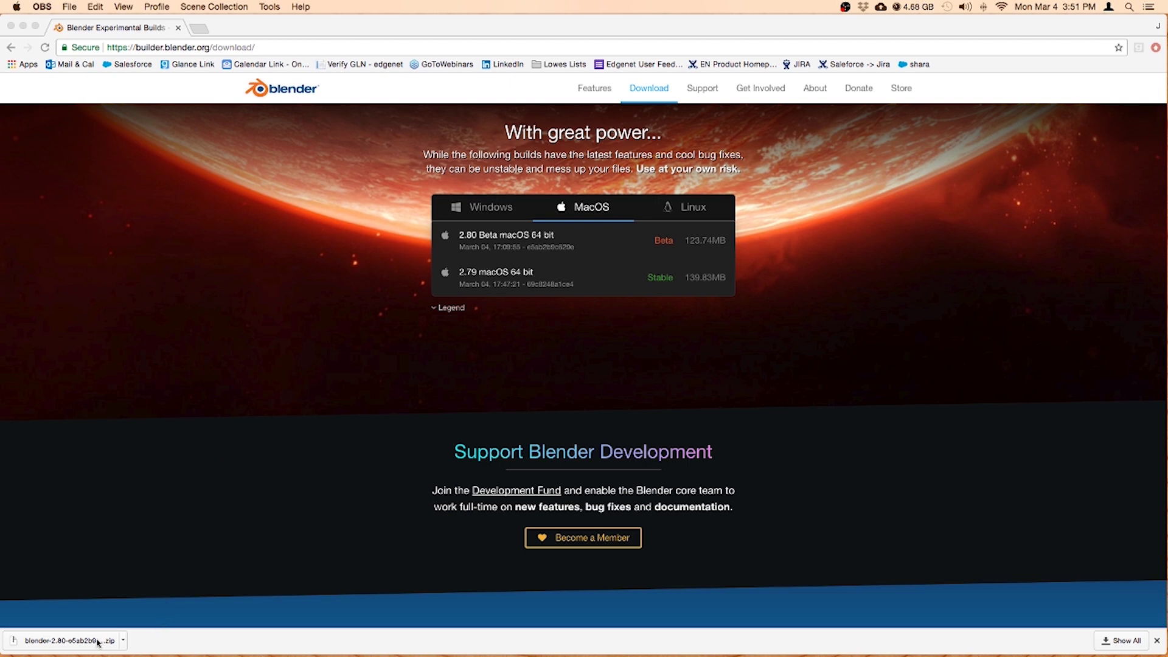
Step: Reveal the blender zip in Finder, unzip it, and select Blender.app in the extracted folder
left_click(124, 640)
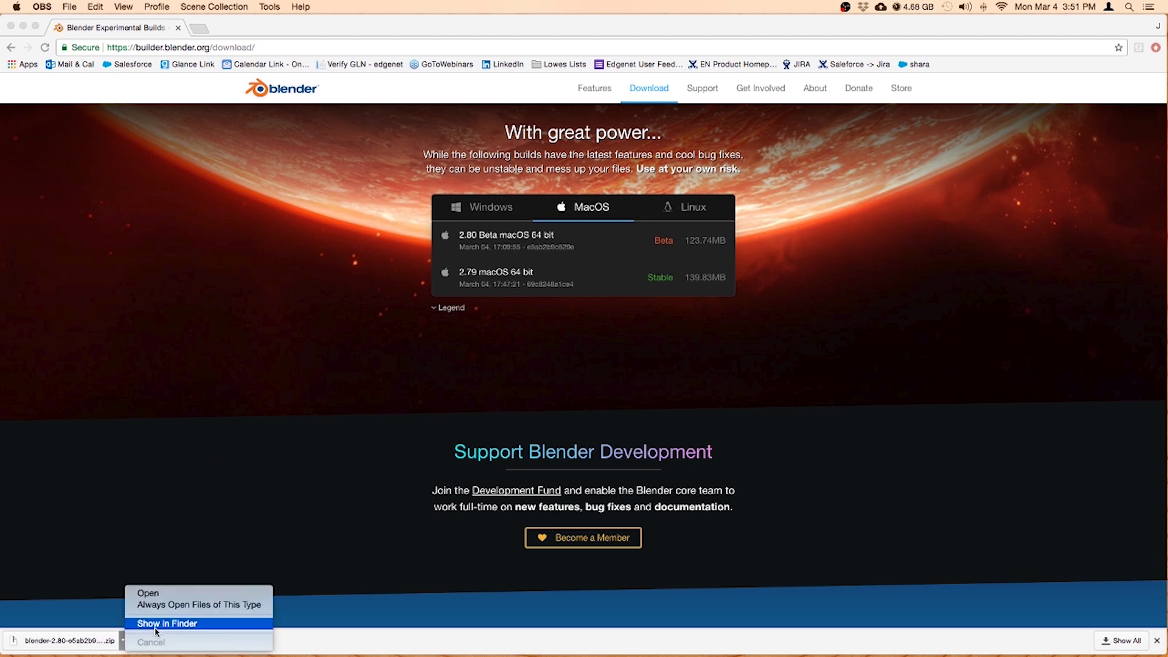
left_click(157, 624)
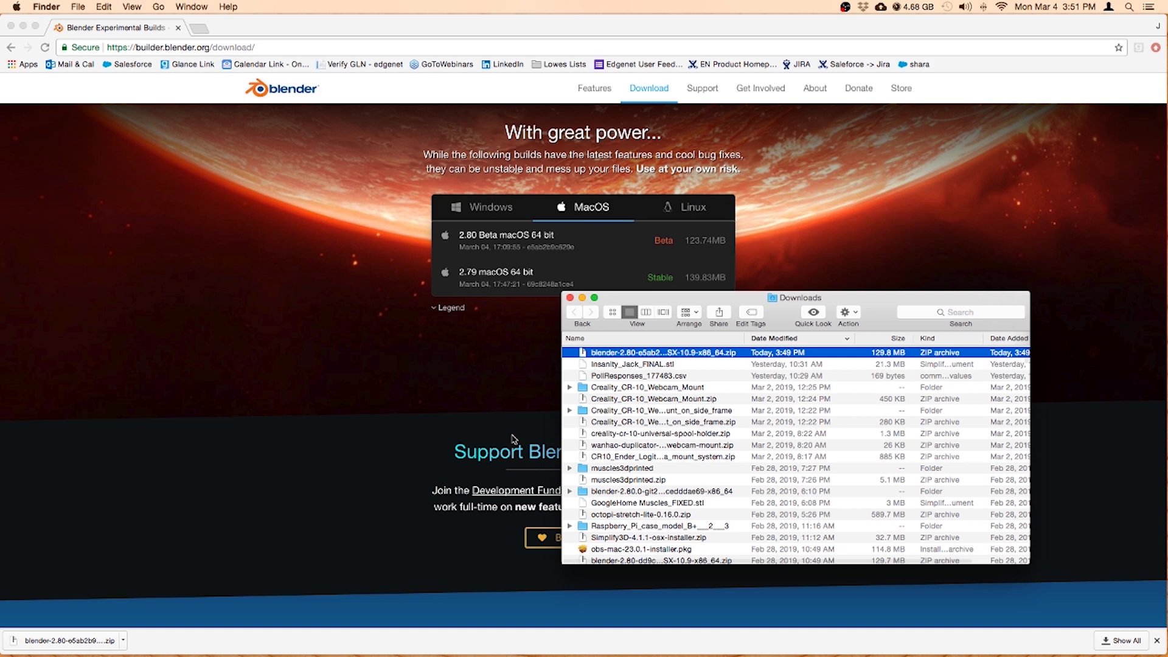
double_click(623, 357)
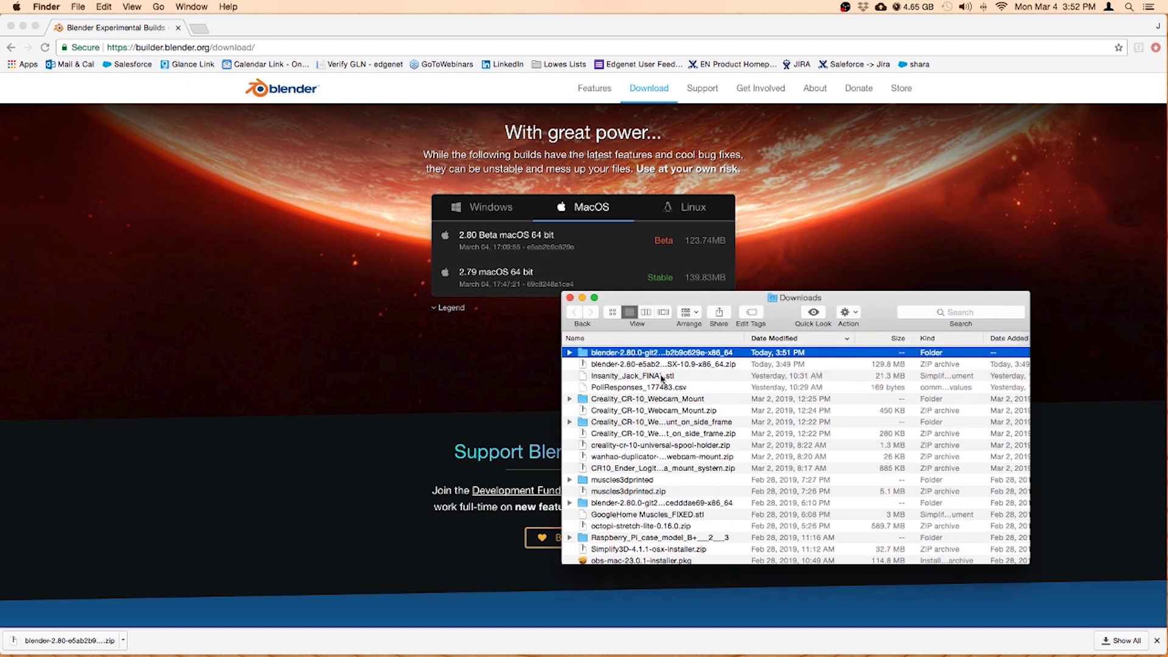
double_click(582, 354)
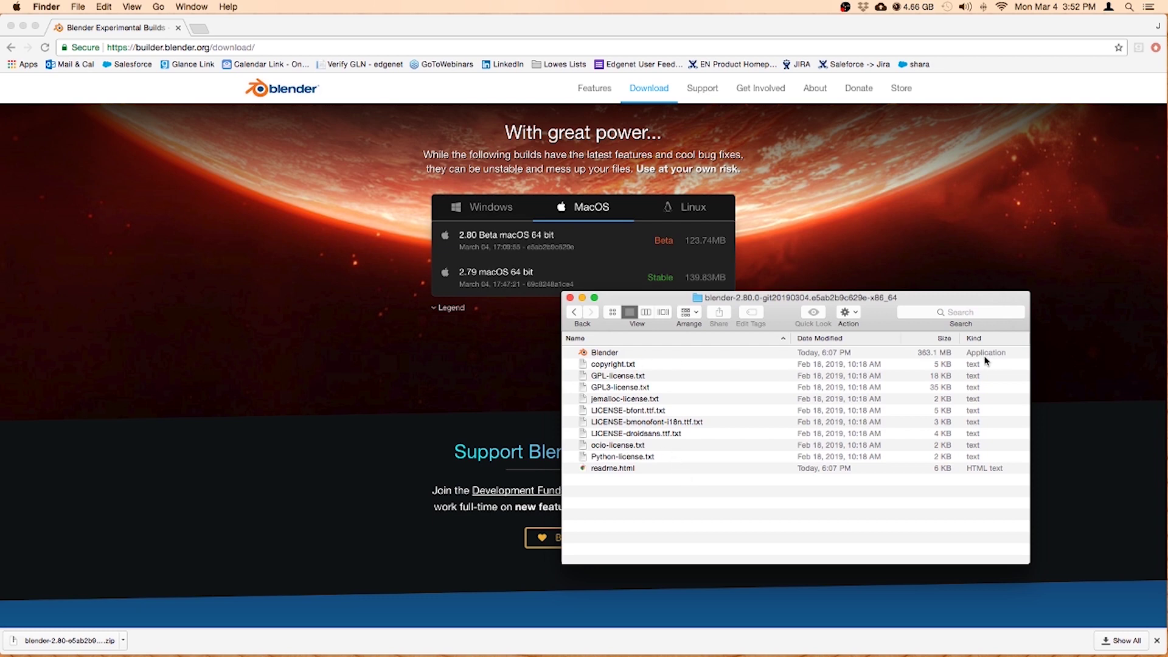
left_click(915, 358)
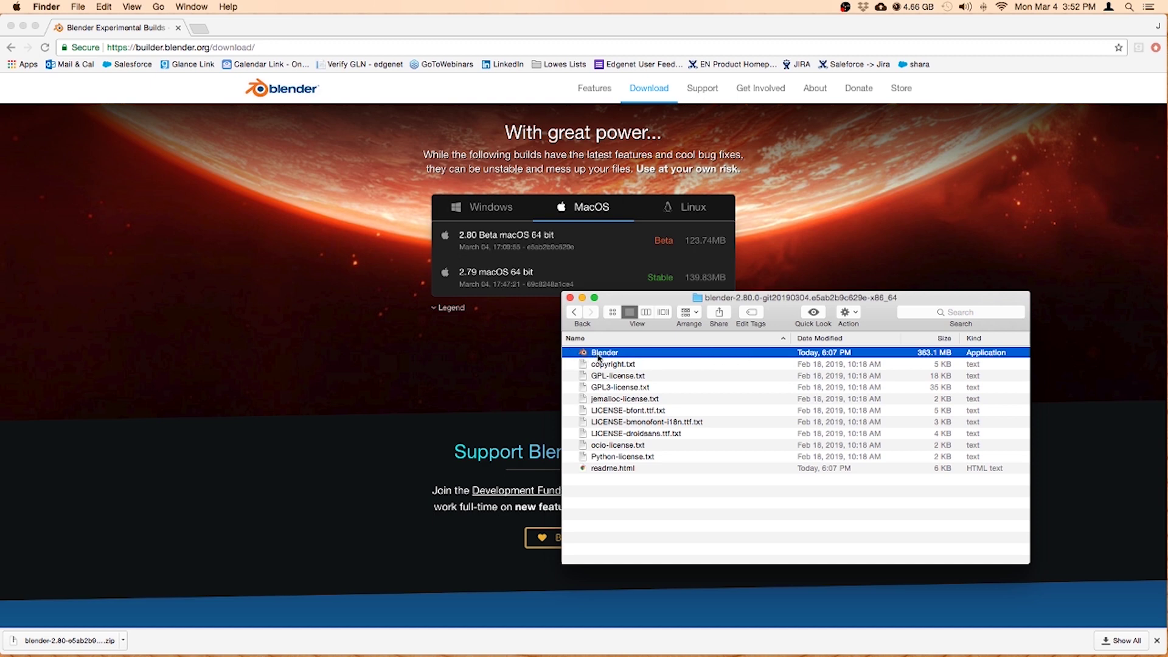
Step: Launch Blender.app, then open System Preferences from the Apple menu and move it left
double_click(599, 356)
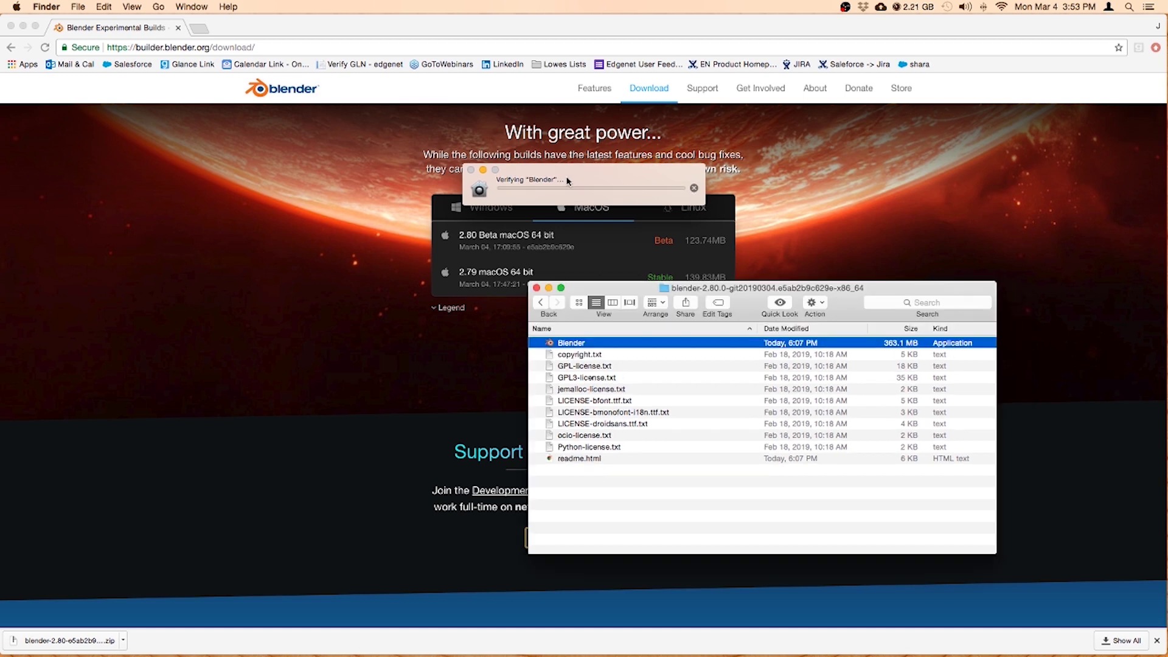
left_click(15, 7)
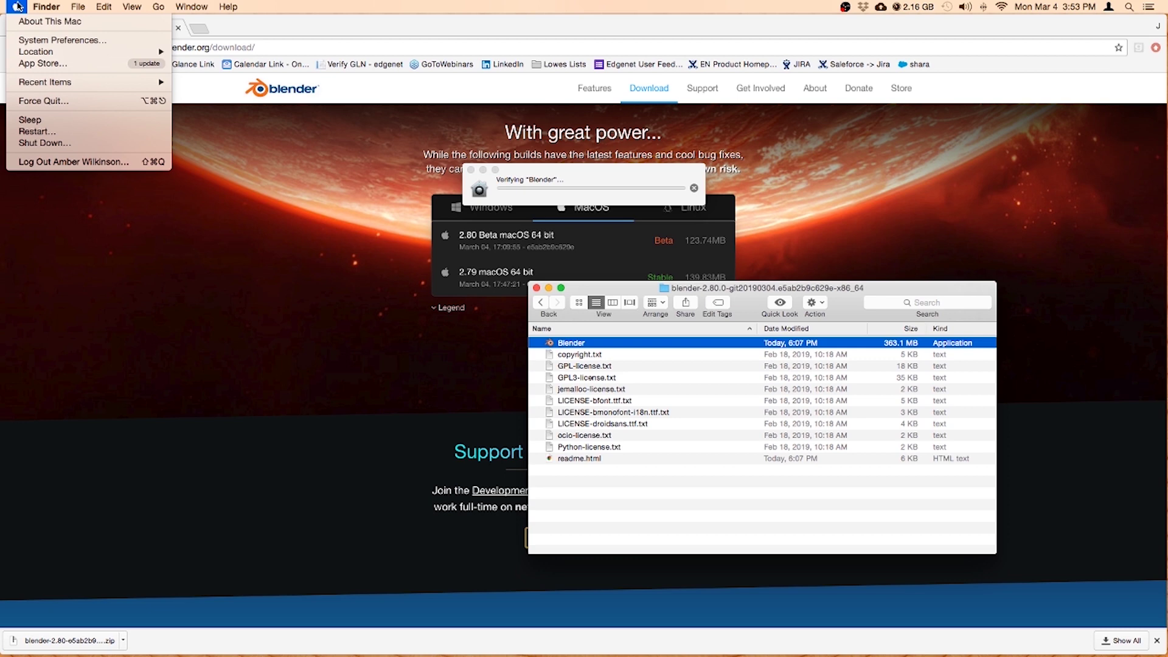
left_click(20, 6)
left_click(20, 7)
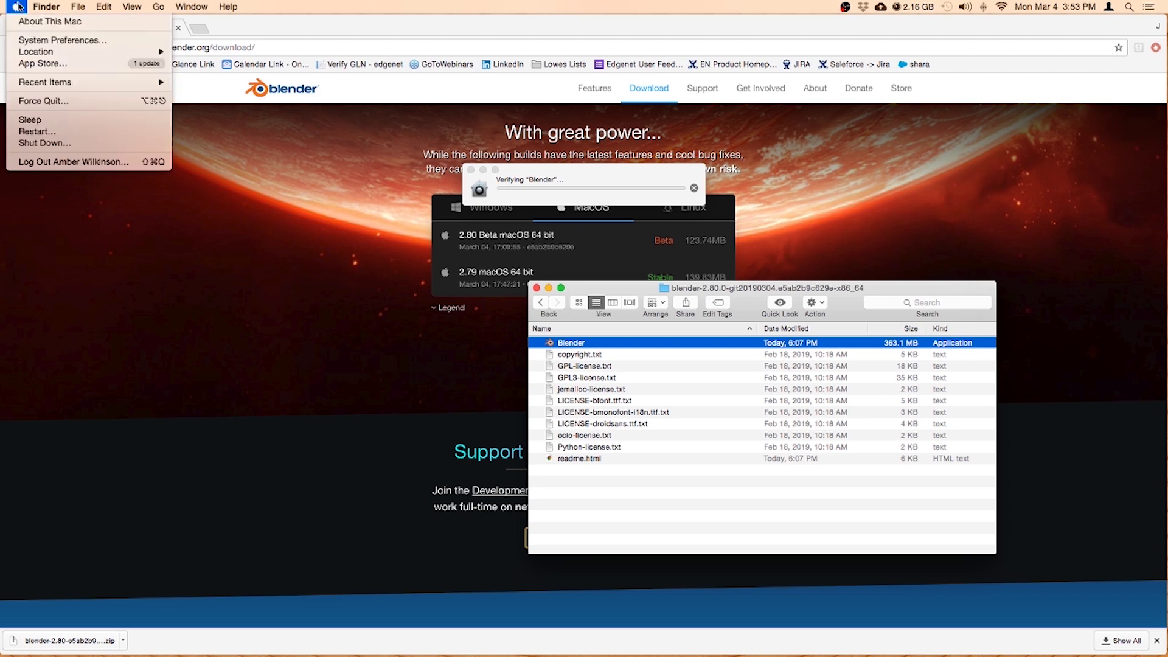
left_click(34, 43)
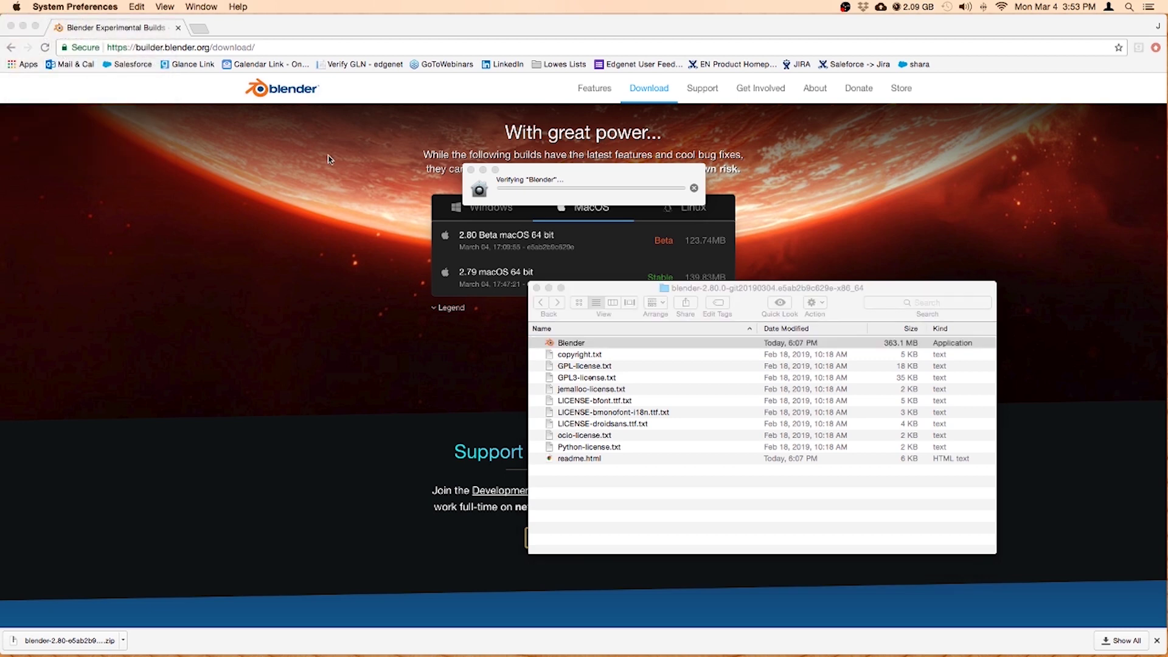
left_click_drag(439, 115, 204, 121)
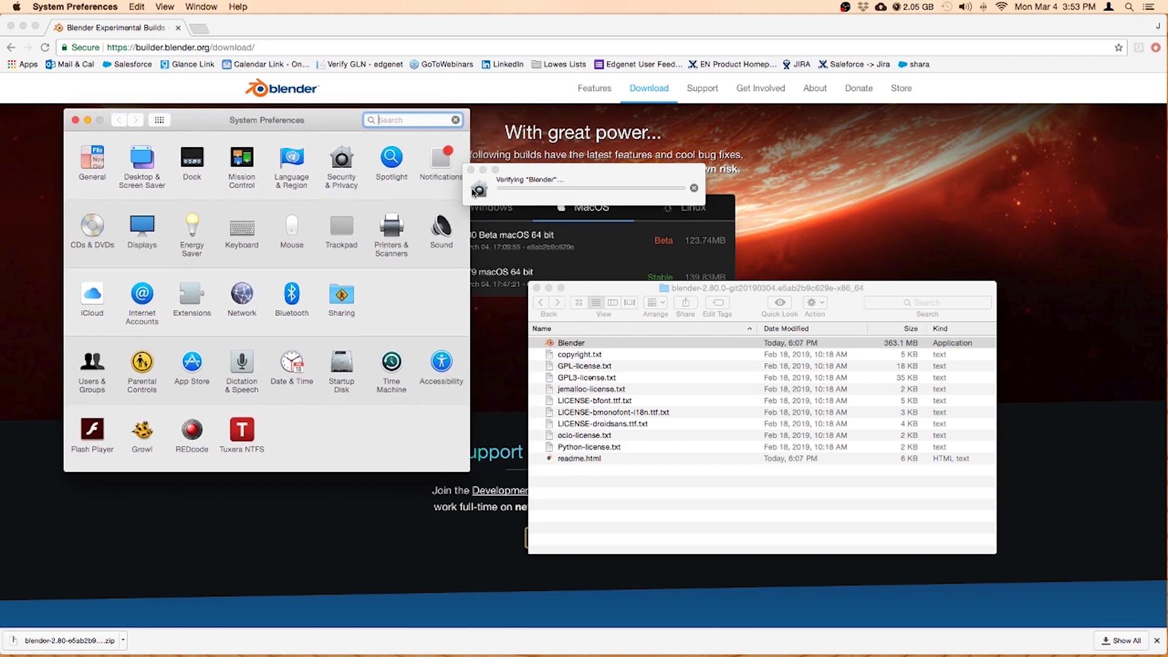
Step: Unlock Security & Privacy with the account password and confirm opening the downloaded Blender
left_click(342, 163)
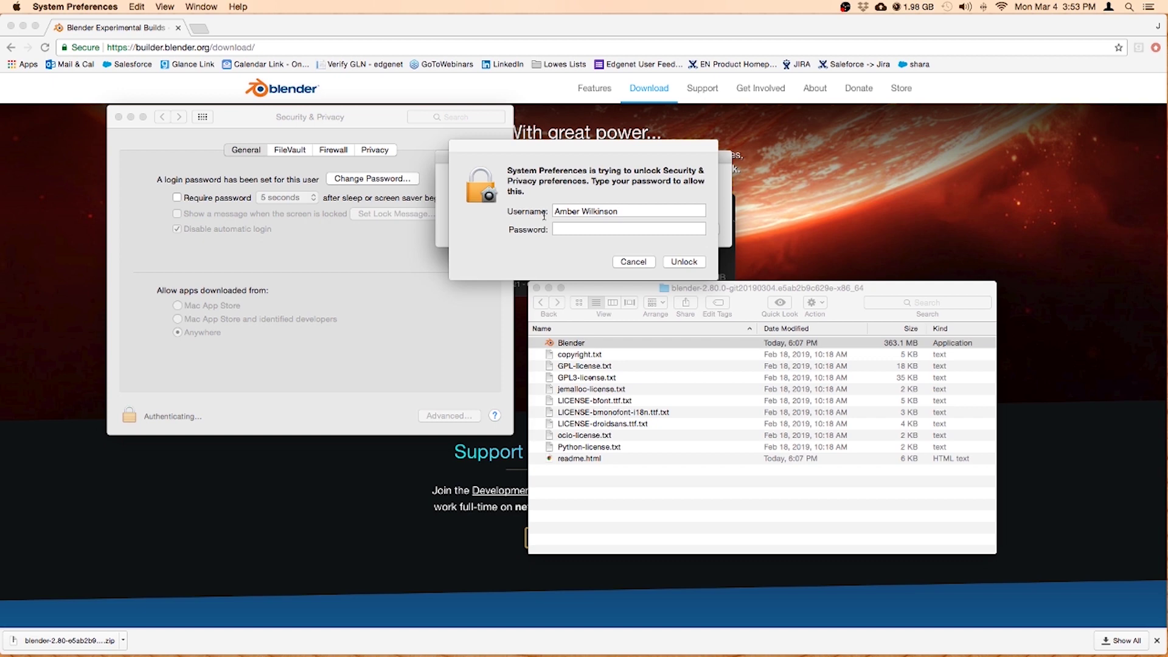
left_click(563, 227)
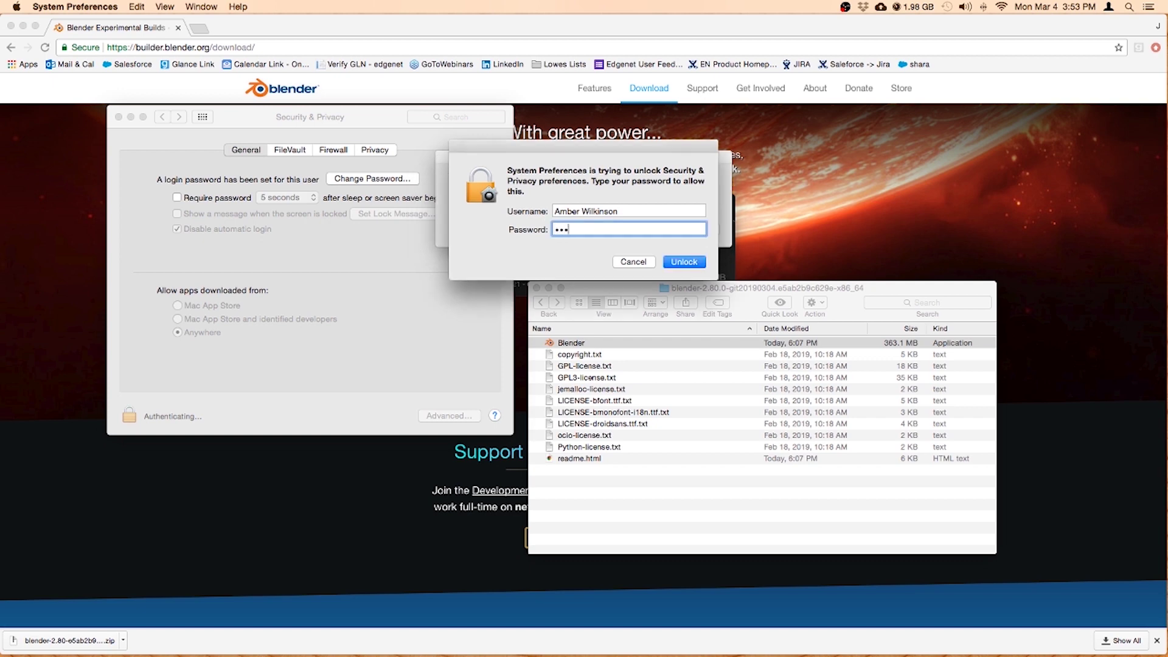
key("Return")
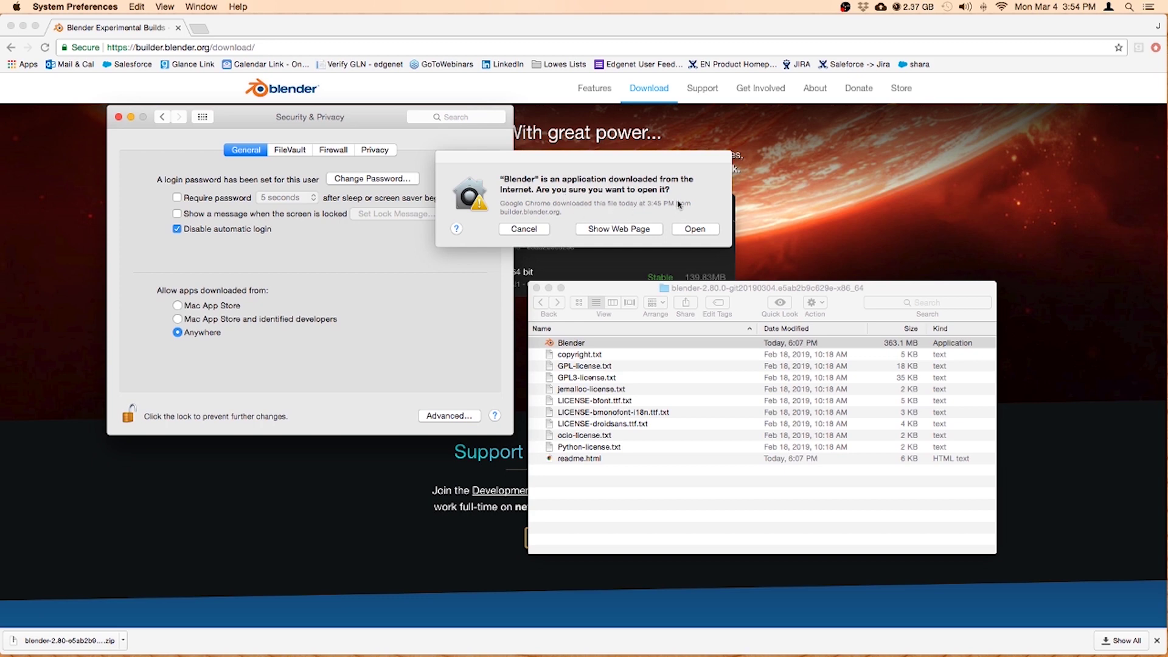
left_click(695, 229)
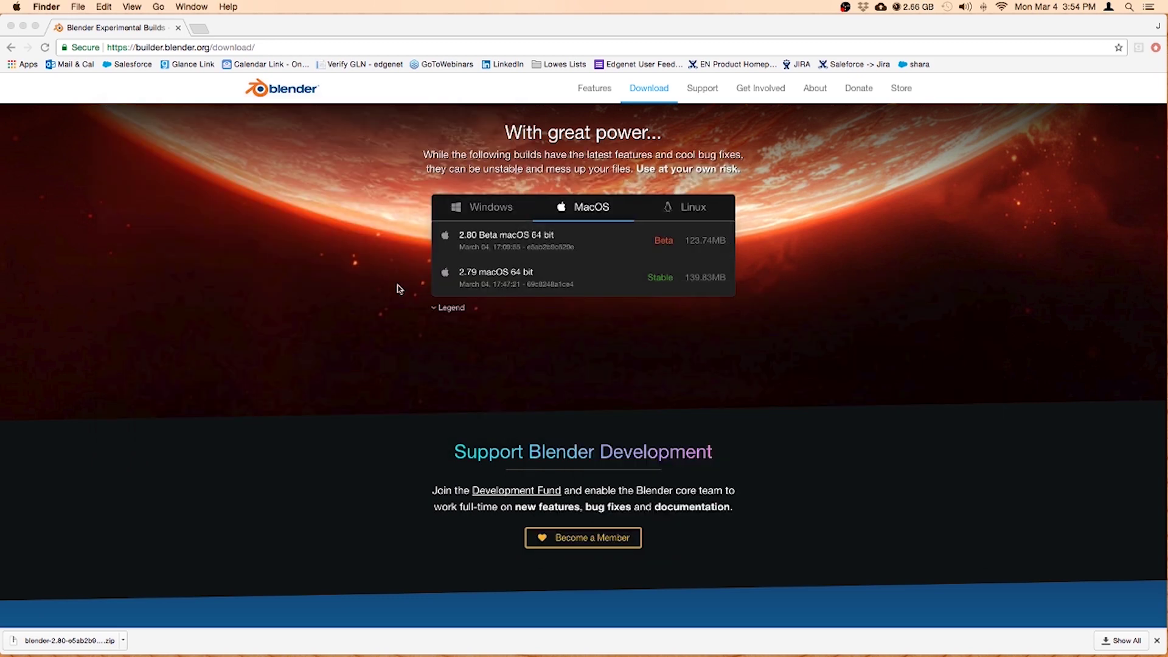
Step: Check Blender's Dock menu while it finishes launching, then dismiss it to reach the splash screen
mouse_move(870, 654)
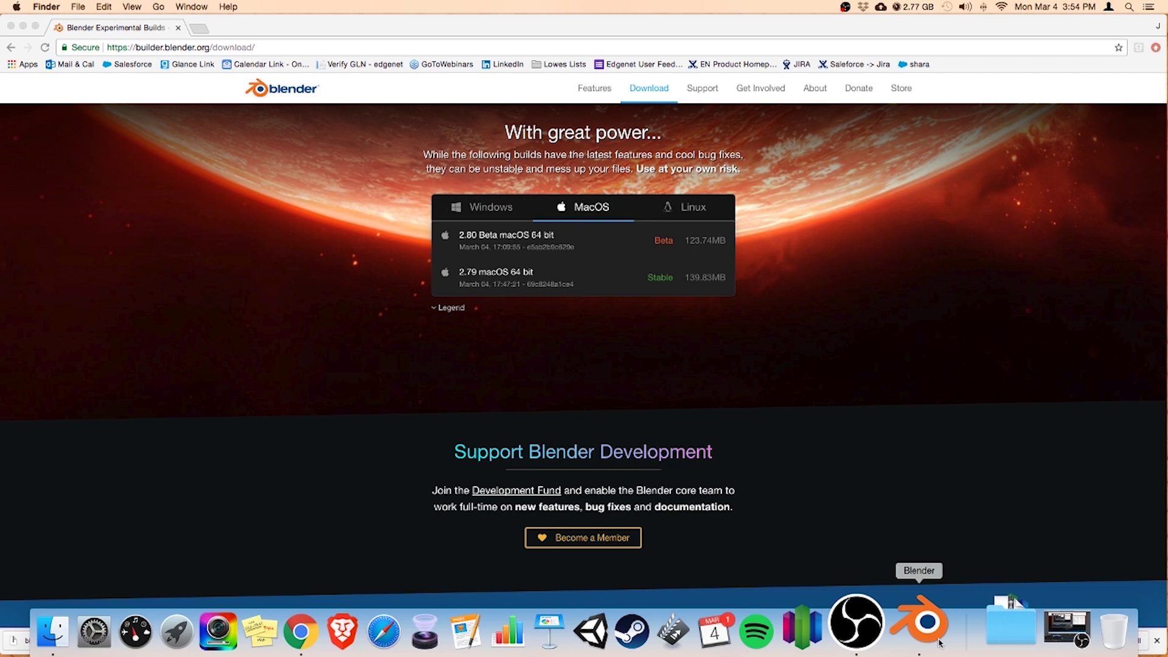
right_click(925, 628)
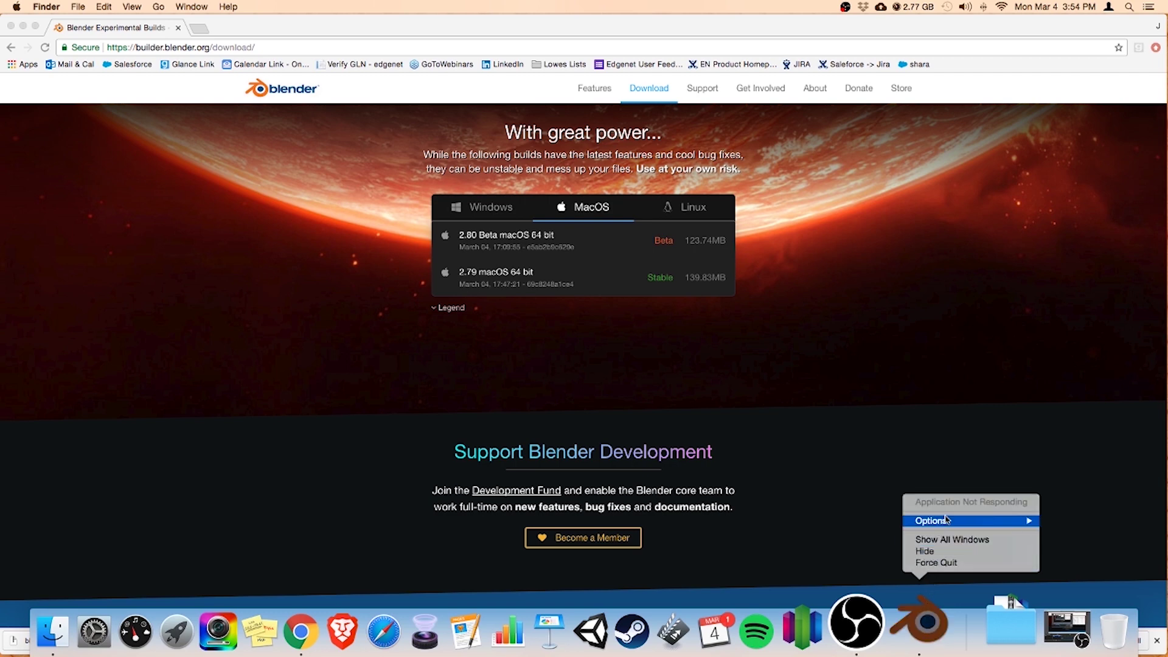
mouse_move(947, 521)
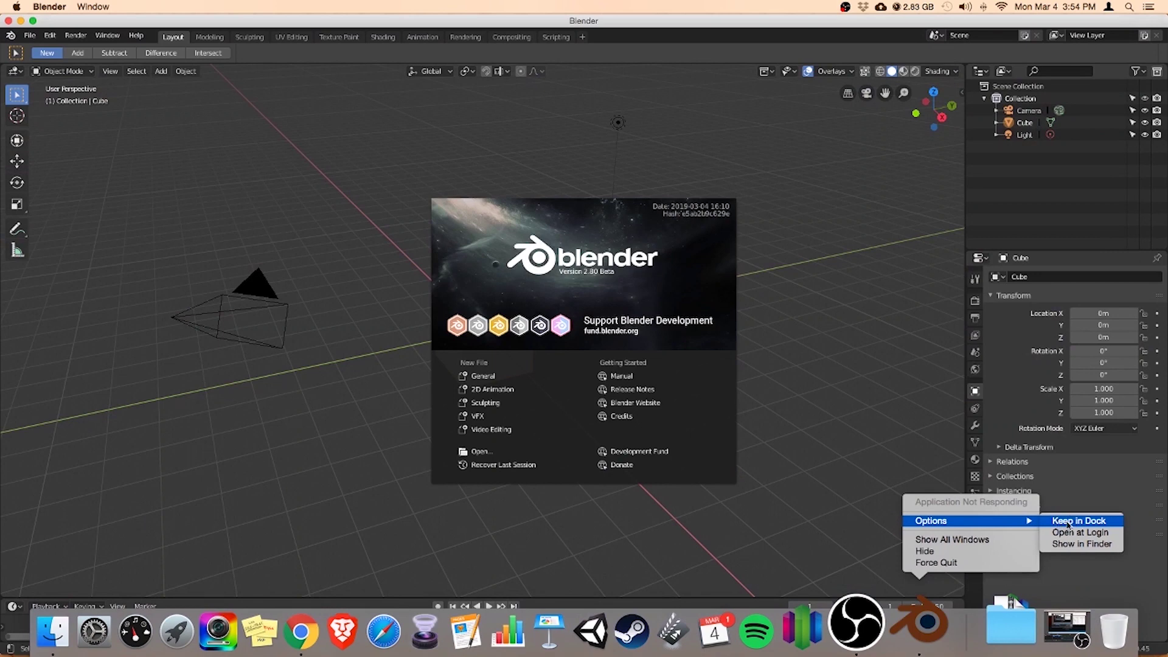
left_click(1068, 522)
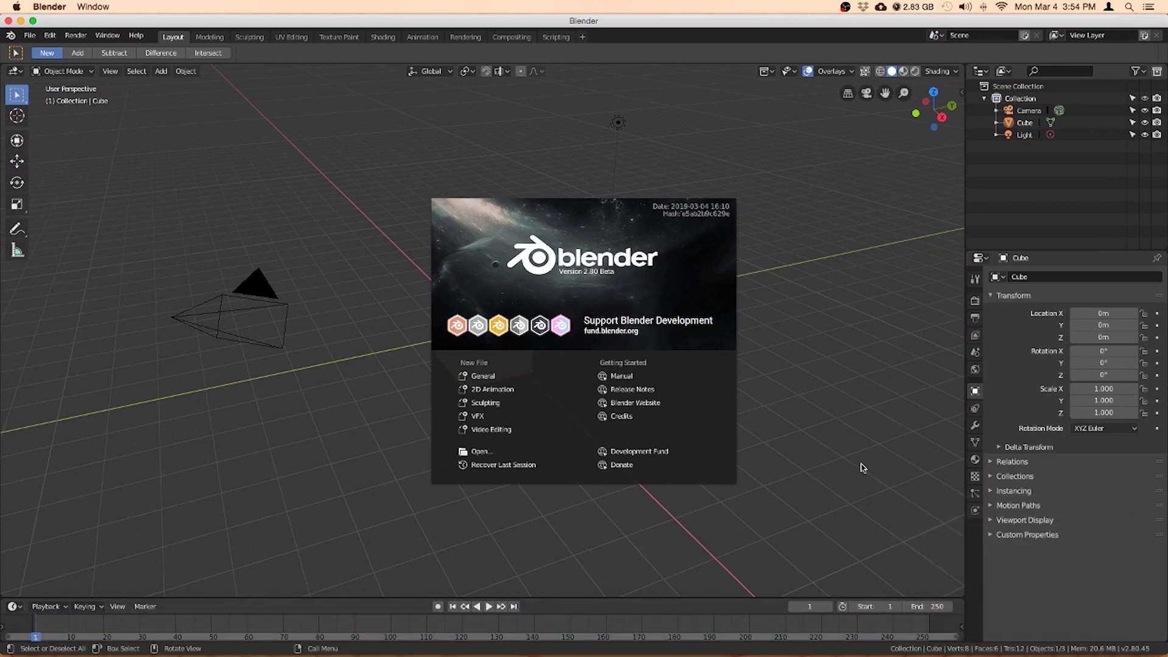